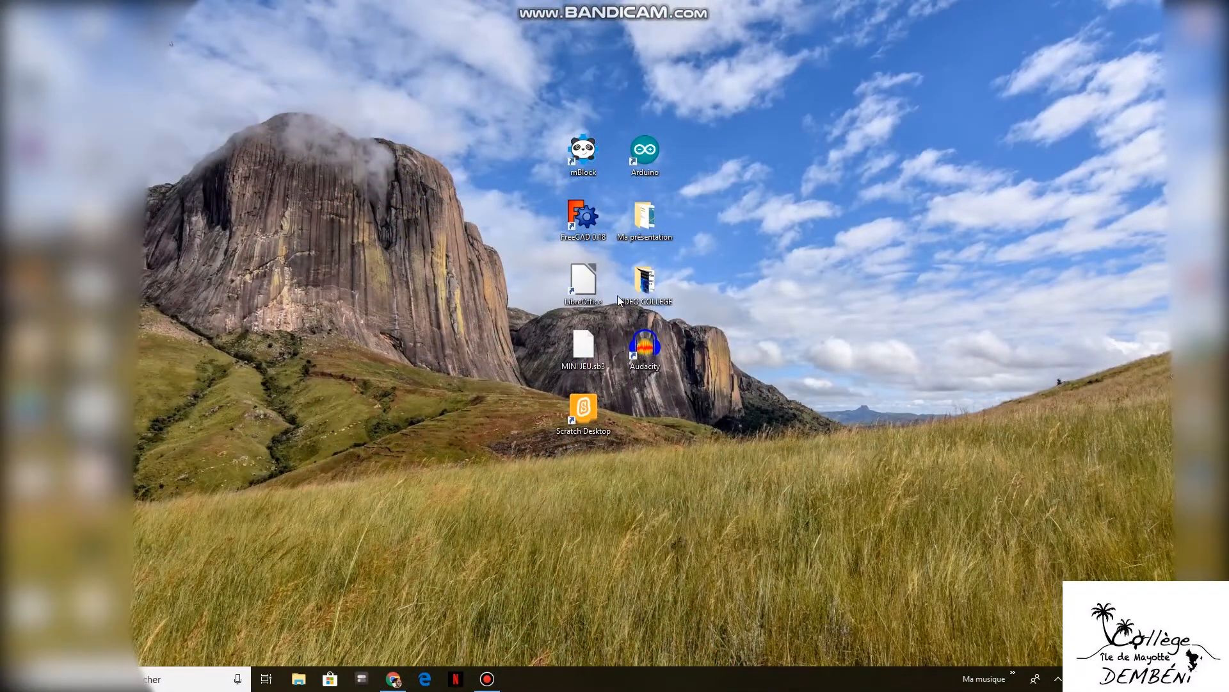
Start a new LibreOffice Impress presentation based on the Alizarin template.
{"action": "double_click", "coordinate": [586, 285]}
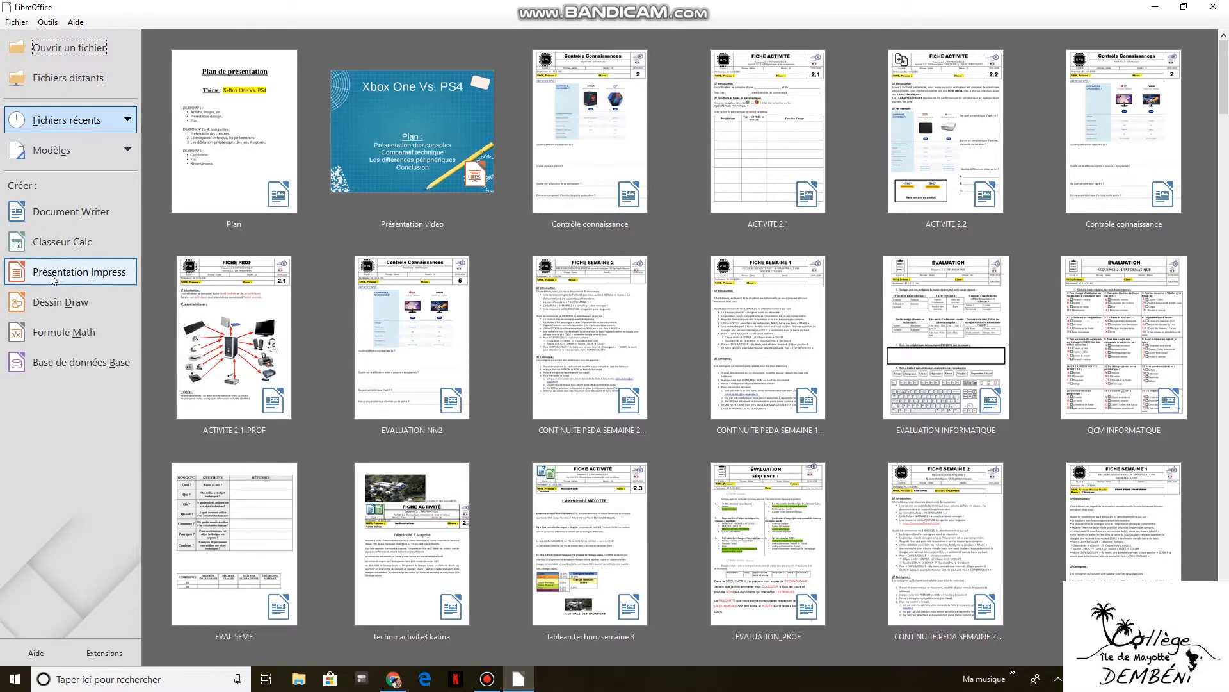
{"action": "left_click", "coordinate": [99, 280]}
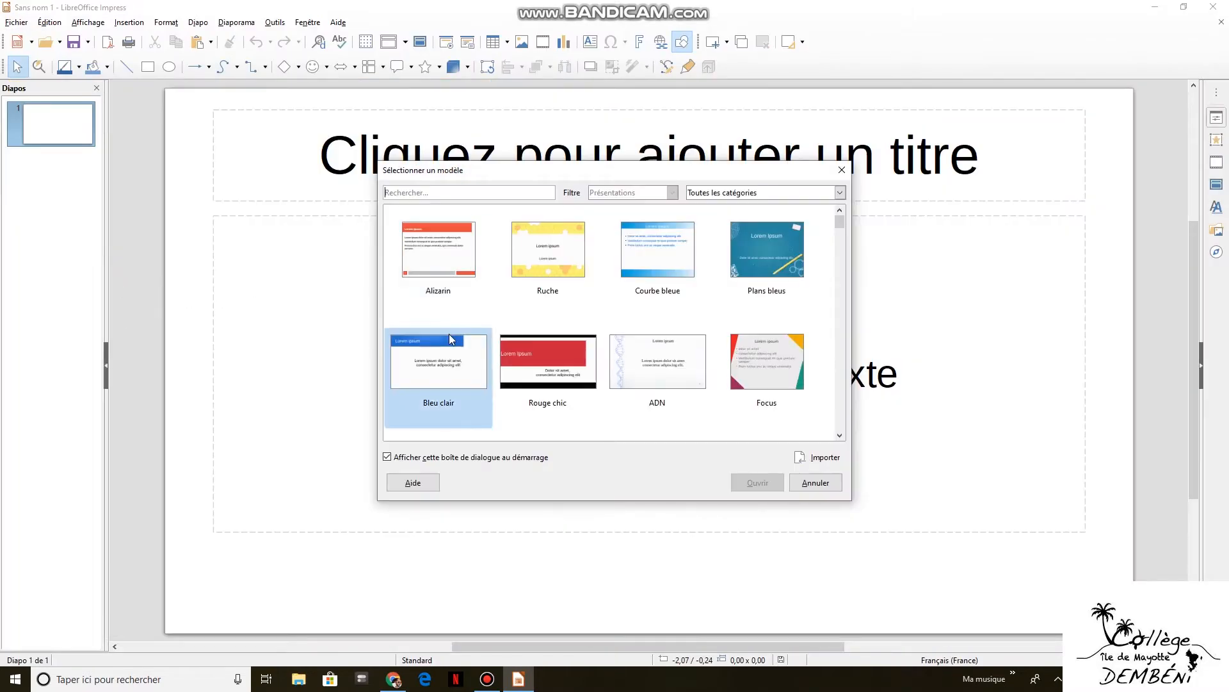
{"action": "mouse_move", "coordinate": [648, 173]}
{"action": "left_mouse_down"}
{"action": "mouse_move", "coordinate": [665, 136]}
{"action": "mouse_move", "coordinate": [647, 128]}
{"action": "mouse_move", "coordinate": [655, 149]}
{"action": "left_mouse_up"}
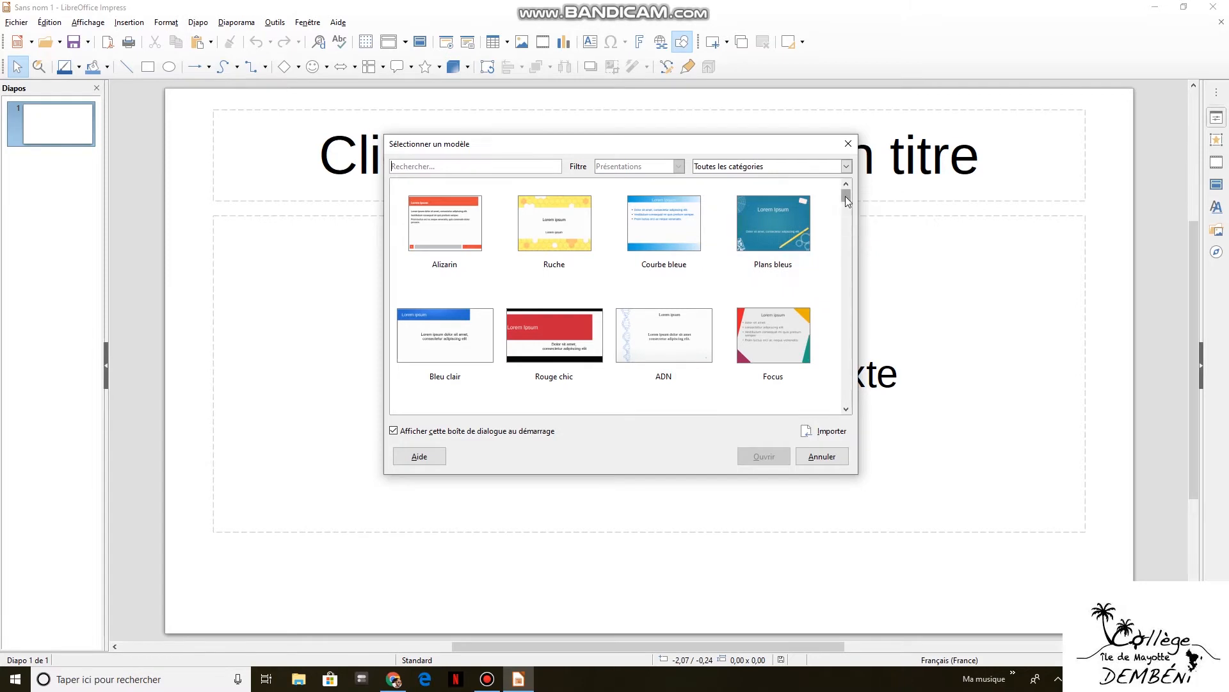
{"action": "mouse_move", "coordinate": [845, 196]}
{"action": "left_mouse_down"}
{"action": "mouse_move", "coordinate": [862, 398]}
{"action": "mouse_move", "coordinate": [847, 192]}
{"action": "left_mouse_up"}
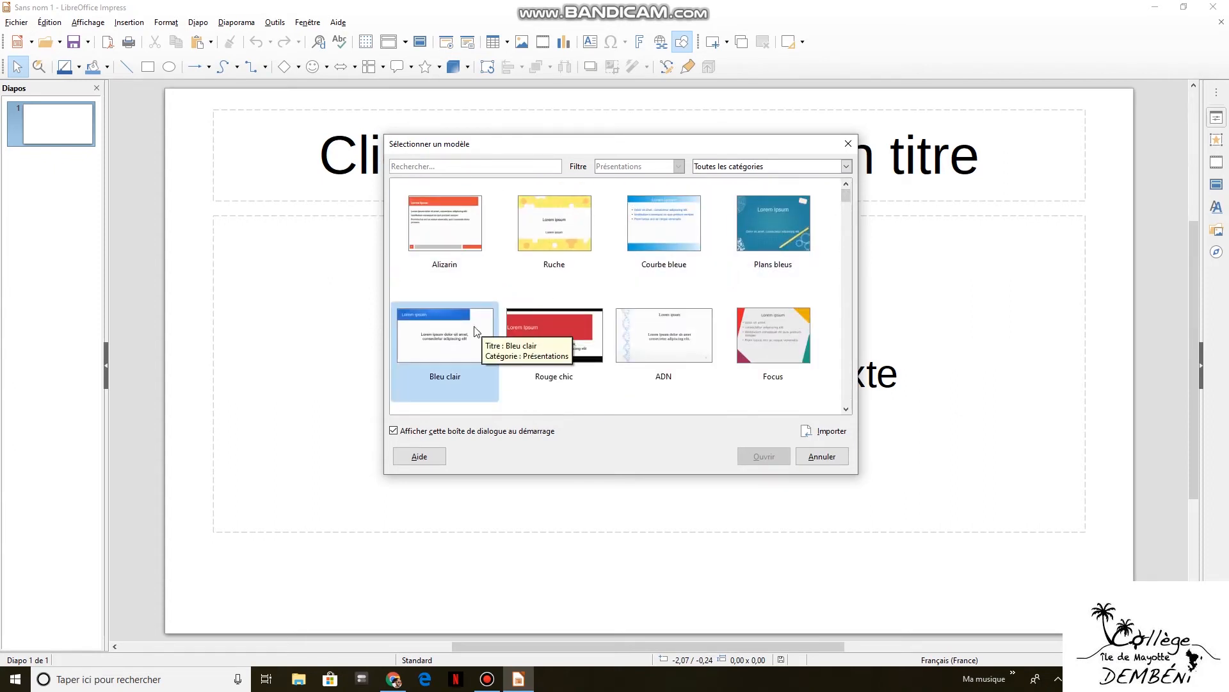
{"action": "double_click", "coordinate": [449, 222]}
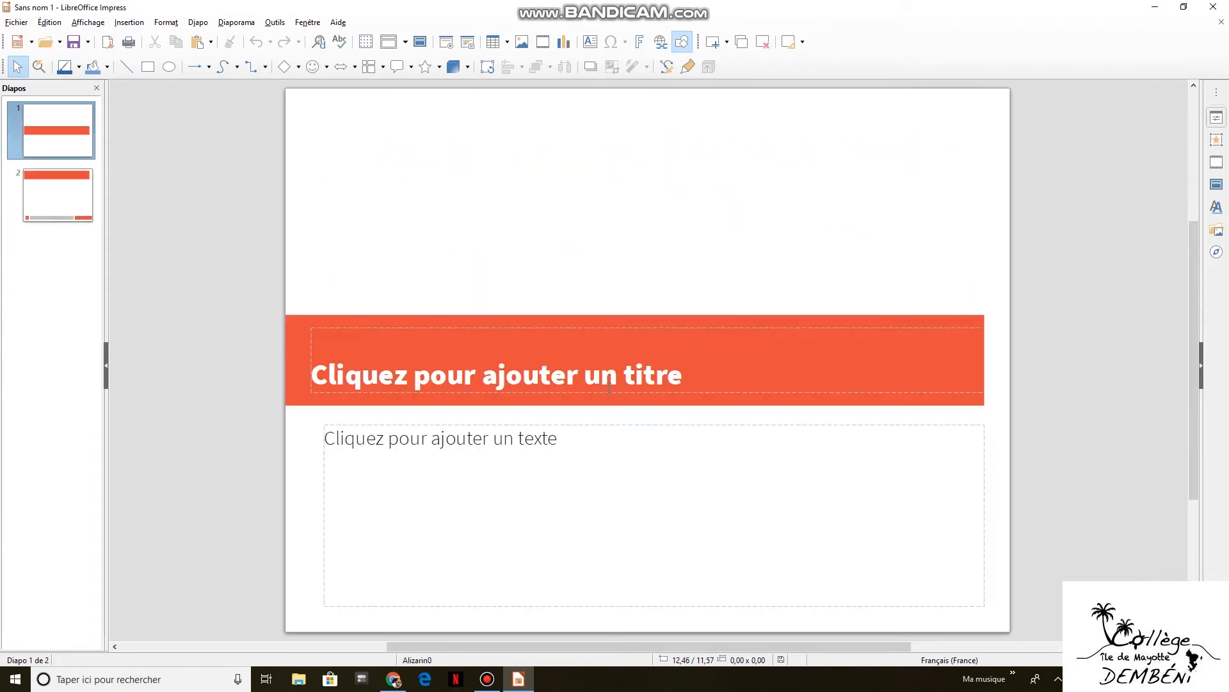
View both slides of the new Alizarin presentation and close it without adding content.
{"action": "left_click", "coordinate": [55, 207]}
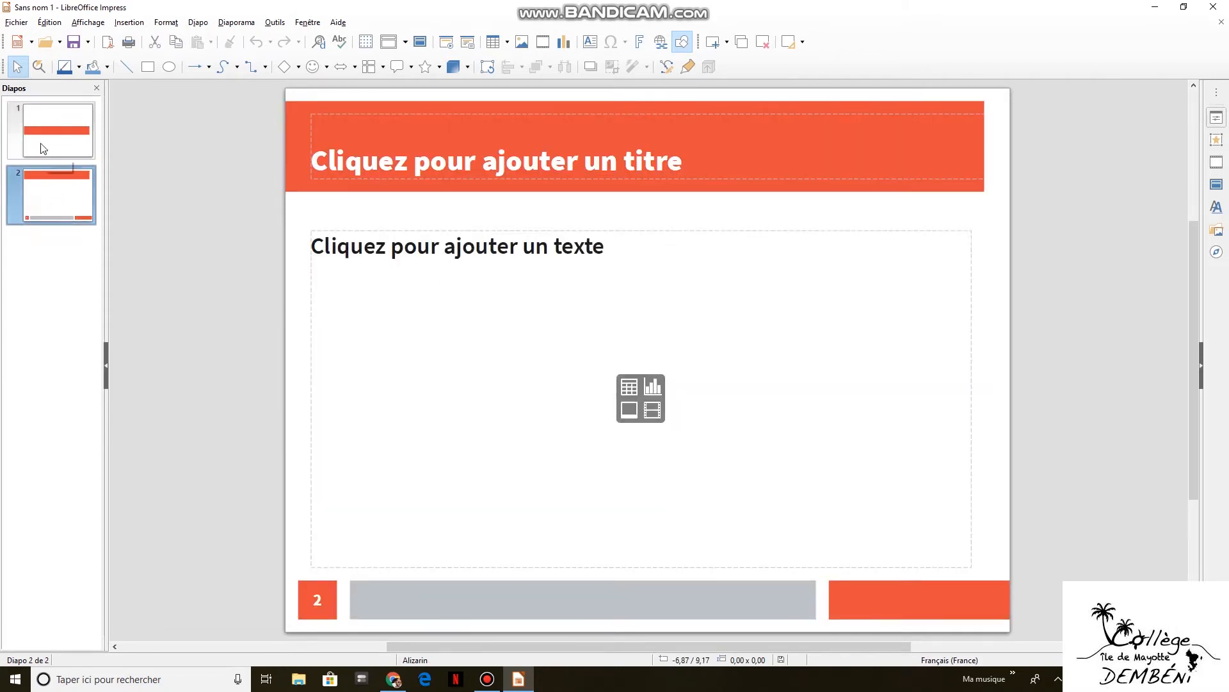
{"action": "left_click", "coordinate": [41, 151]}
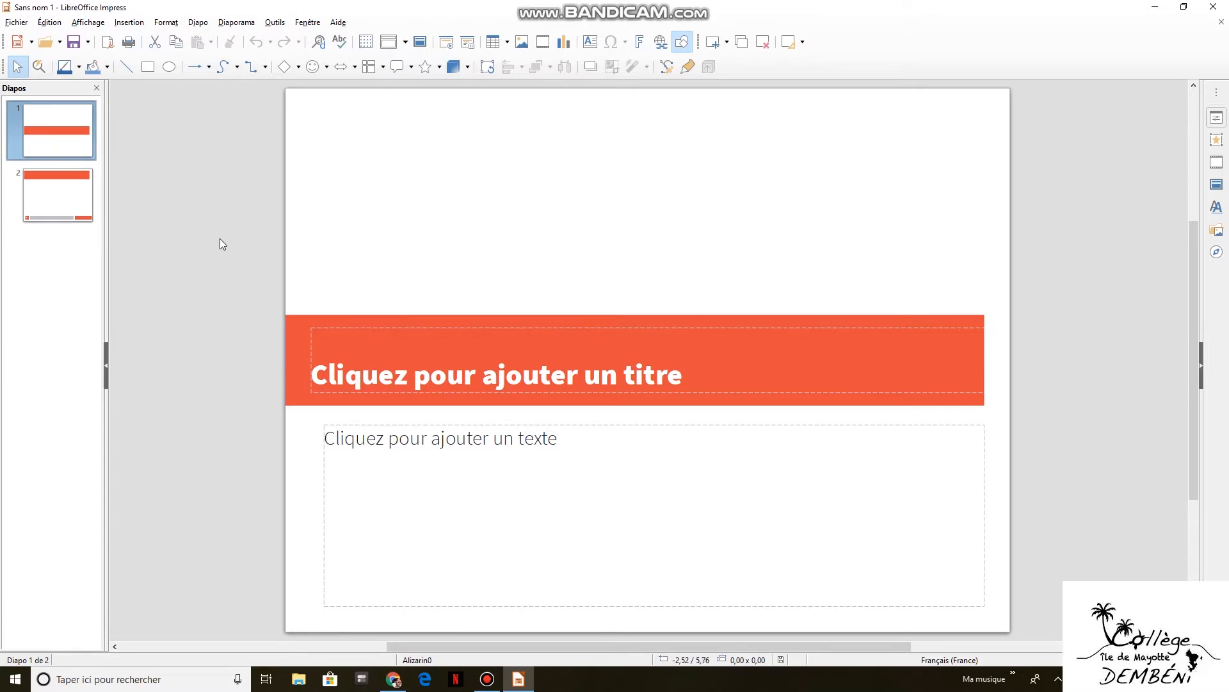
{"action": "left_click", "coordinate": [1224, 7]}
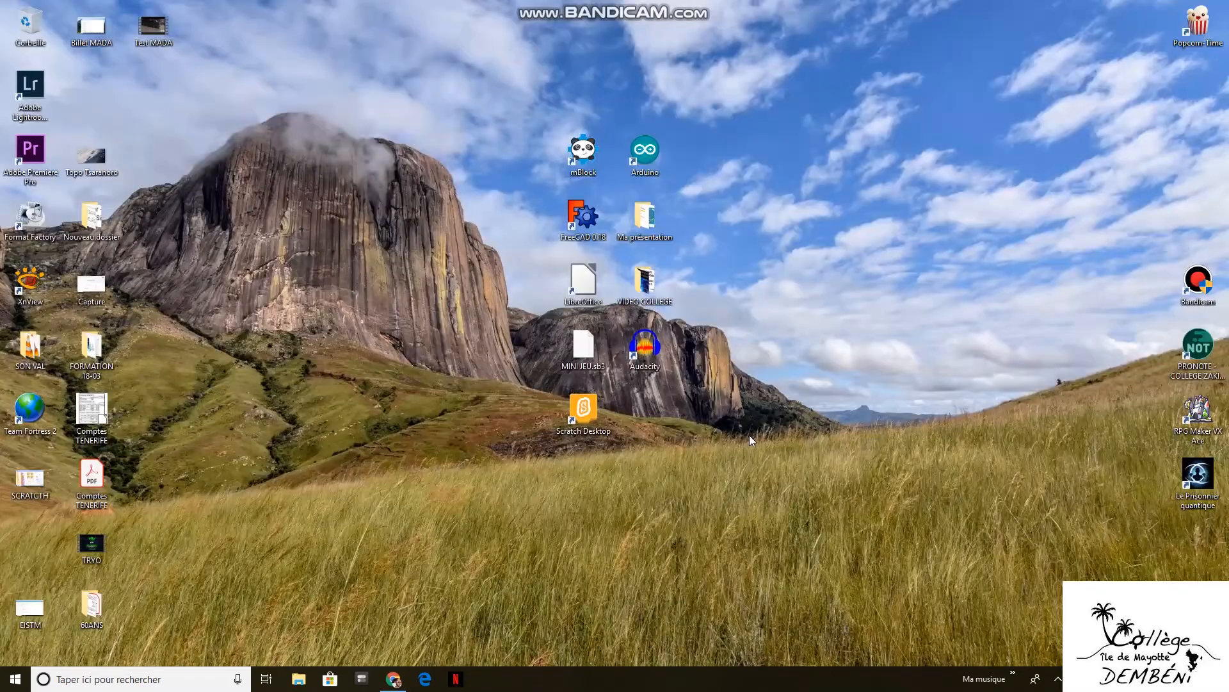
Open the Plan document from the Ma présentation folder on the desktop.
{"action": "double_click", "coordinate": [654, 221]}
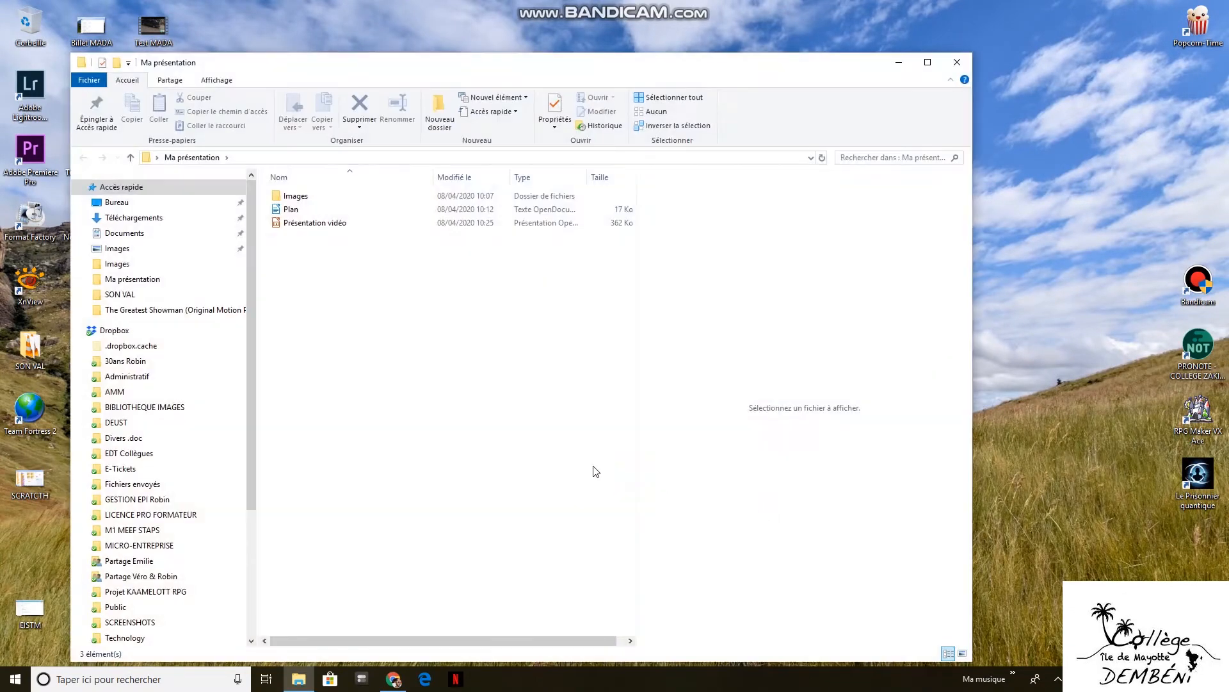
{"action": "mouse_move", "coordinate": [333, 288]}
{"action": "left_mouse_down"}
{"action": "mouse_move", "coordinate": [287, 196]}
{"action": "mouse_move", "coordinate": [325, 297]}
{"action": "left_mouse_up"}
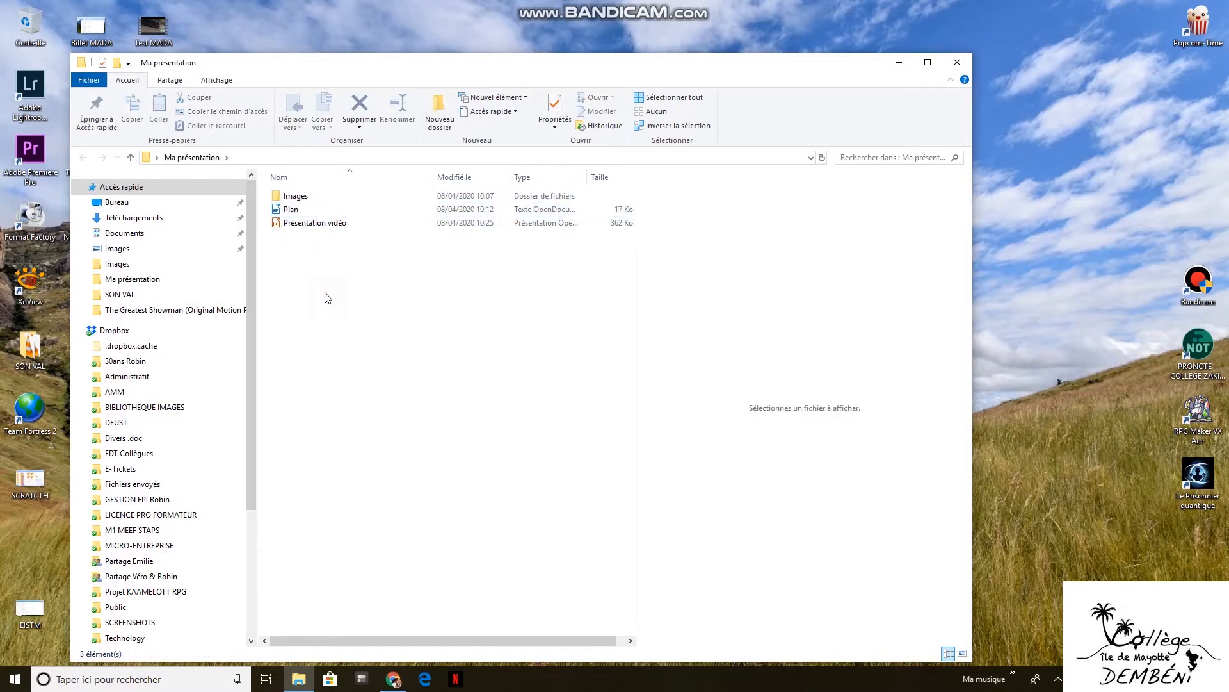
{"action": "double_click", "coordinate": [291, 210]}
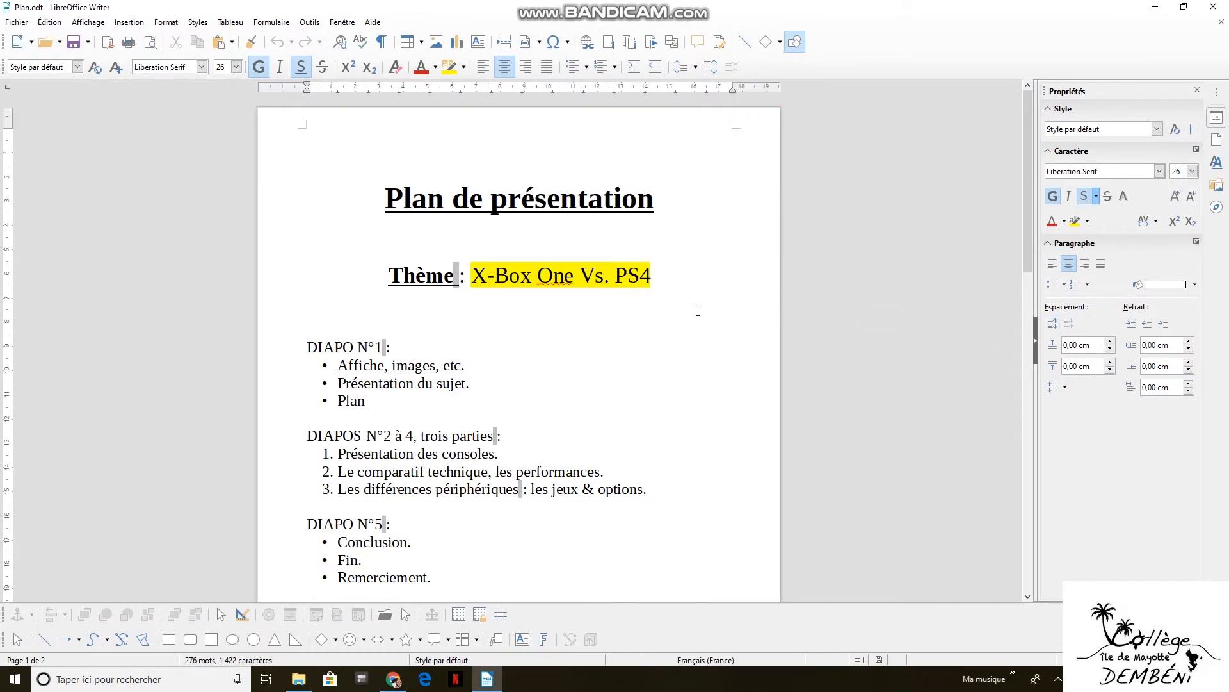
Examine the slide outline on page 1 and the Présentation-Informations content on page 2.
{"action": "scroll", "coordinate": [698, 311], "scroll_direction": "down", "scroll_amount": 2}
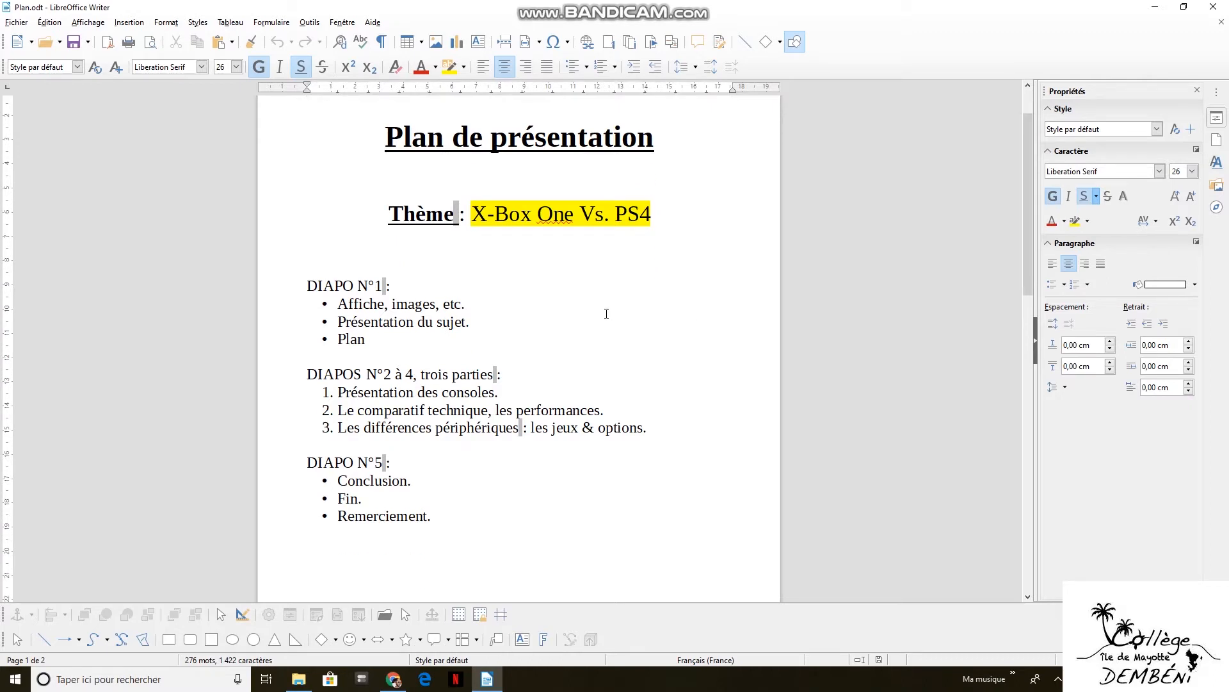
{"action": "left_click_drag", "start_coordinate": [305, 277], "coordinate": [442, 515]}
{"action": "left_click", "coordinate": [446, 510]}
{"action": "scroll", "coordinate": [478, 481], "scroll_direction": "down", "scroll_amount": 18}
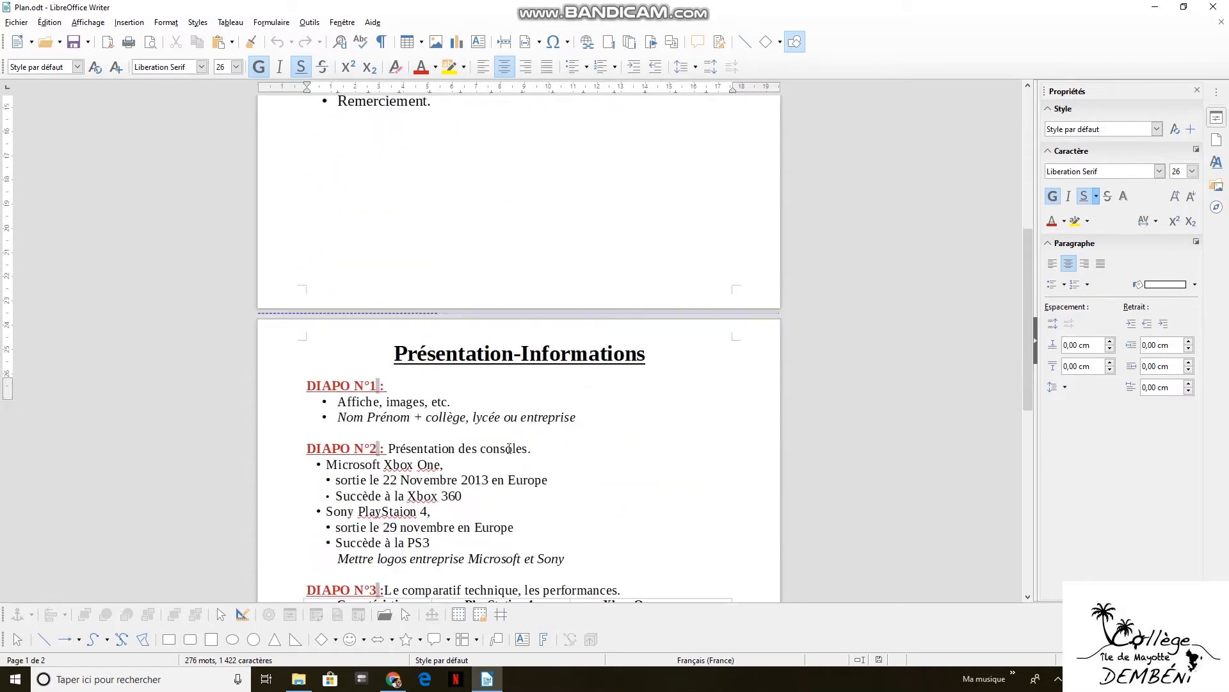
{"action": "left_click_drag", "start_coordinate": [306, 129], "coordinate": [476, 502]}
{"action": "left_click", "coordinate": [476, 502]}
{"action": "scroll", "coordinate": [481, 501], "scroll_direction": "up", "scroll_amount": 8}
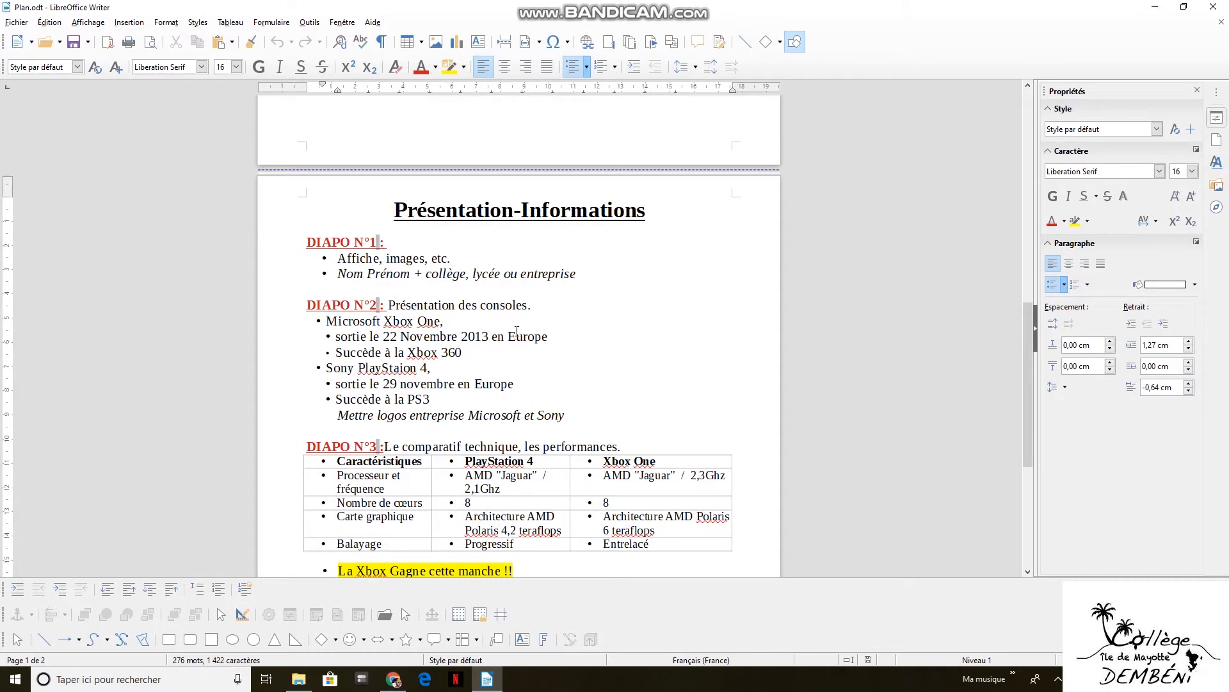
{"action": "scroll", "coordinate": [545, 344], "scroll_direction": "up", "scroll_amount": 10}
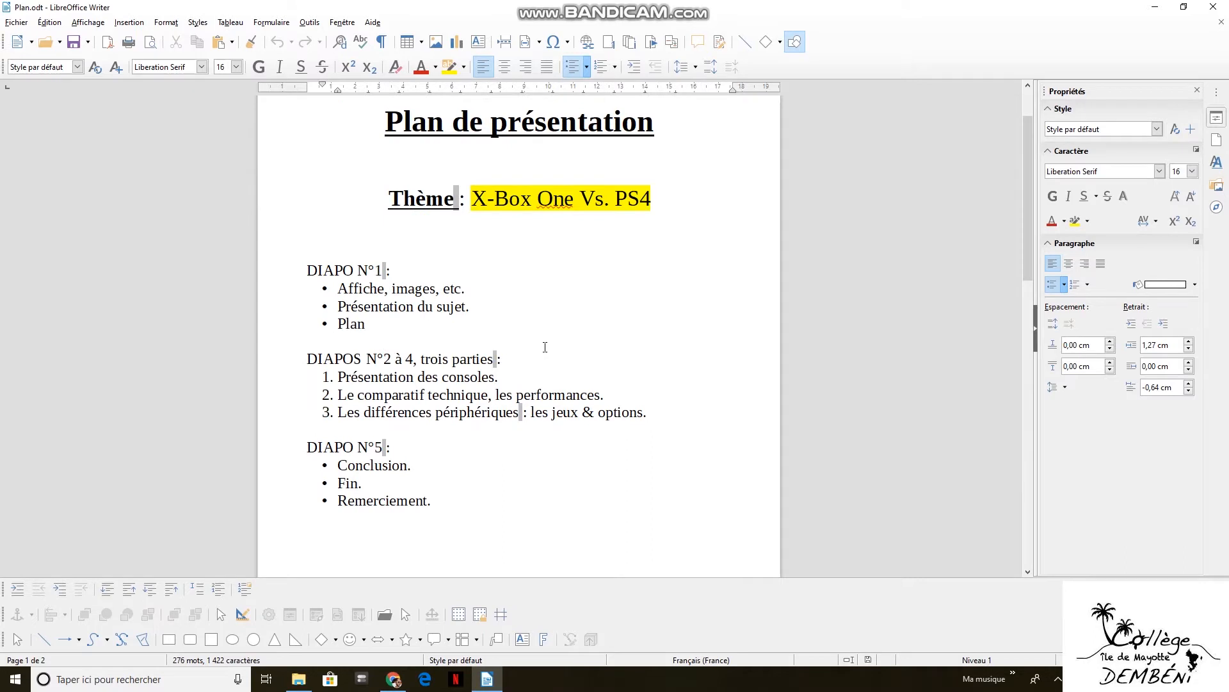
Examine the presentation theme and the items planned for DIAPO N°1 on the first page.
{"action": "left_click_drag", "start_coordinate": [373, 196], "coordinate": [665, 198]}
{"action": "left_click", "coordinate": [677, 199]}
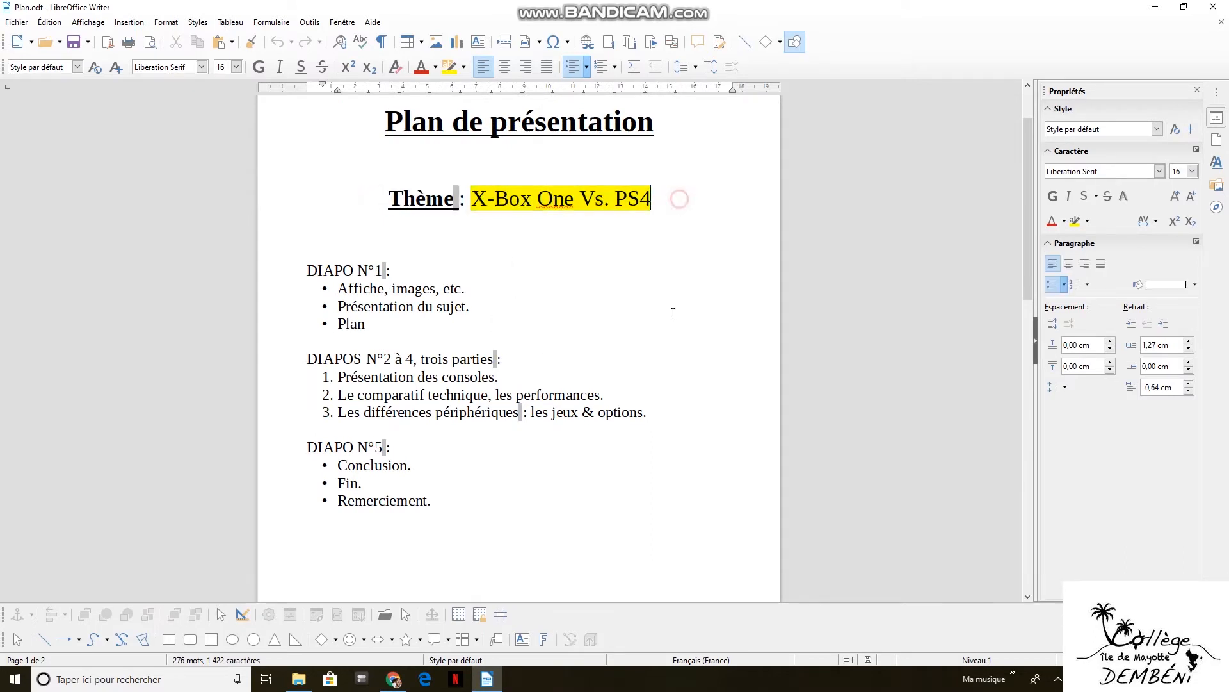
{"action": "left_click_drag", "start_coordinate": [473, 198], "coordinate": [656, 211]}
{"action": "left_click", "coordinate": [656, 211]}
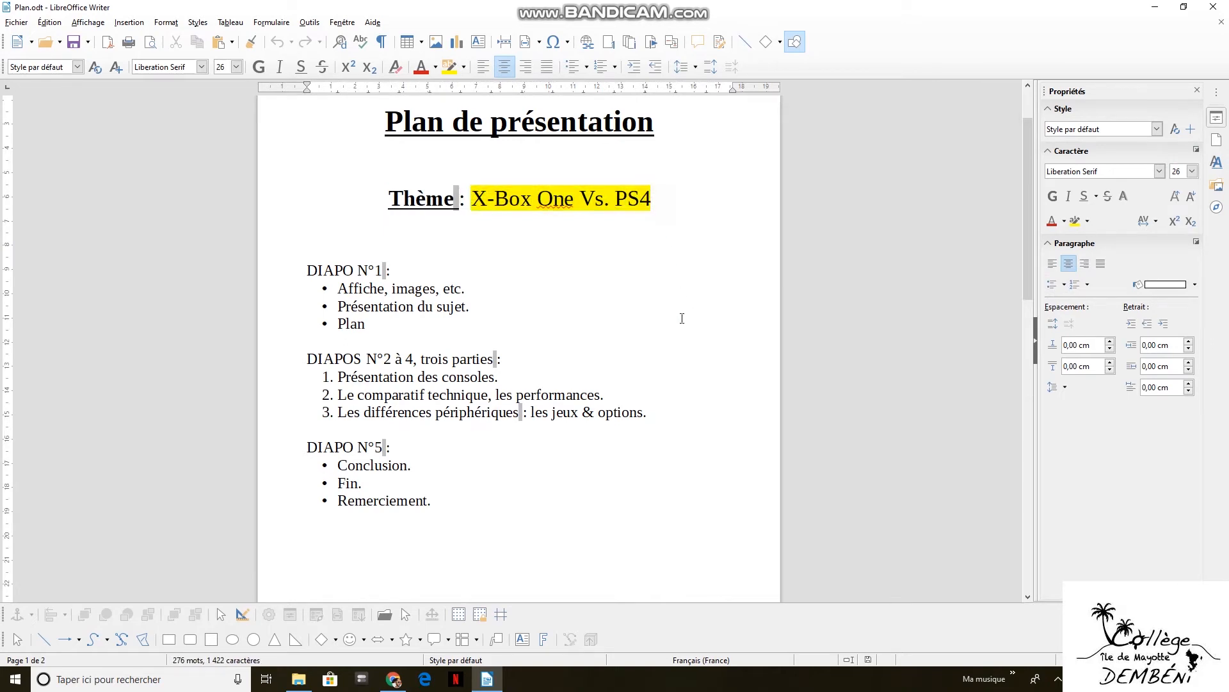
{"action": "left_click", "coordinate": [474, 289]}
{"action": "left_click_drag", "start_coordinate": [297, 271], "coordinate": [391, 270]}
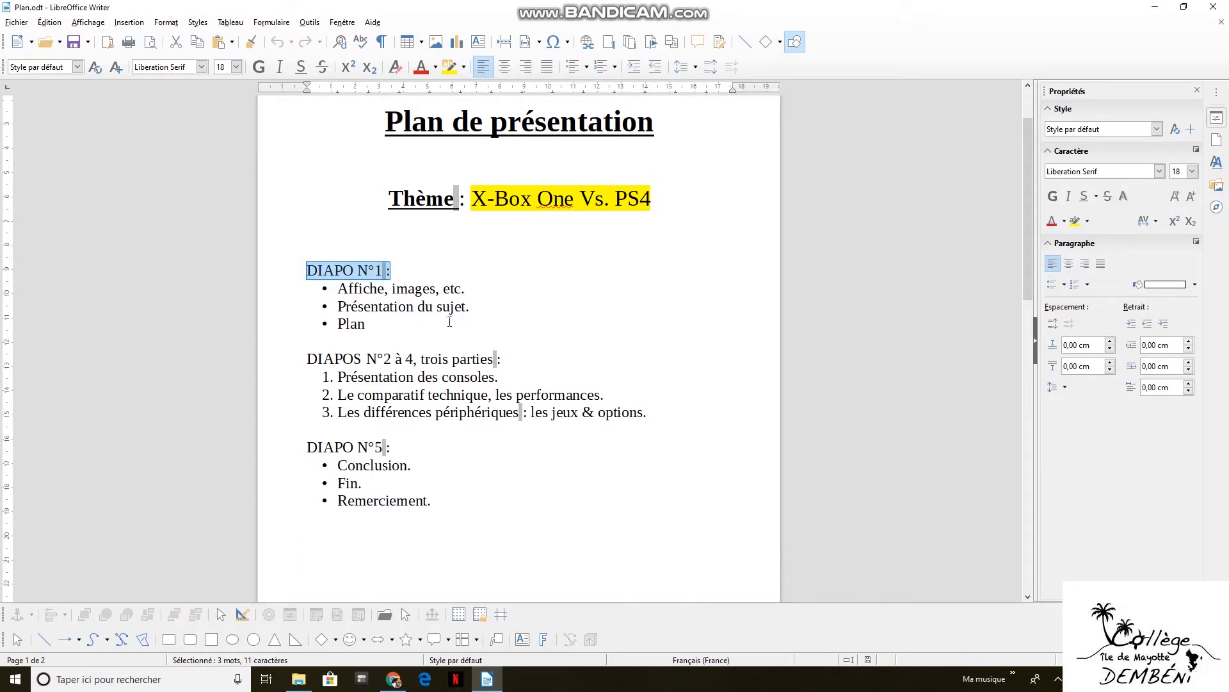
{"action": "left_click", "coordinate": [395, 320]}
{"action": "left_click_drag", "start_coordinate": [336, 307], "coordinate": [469, 307]}
{"action": "left_click_drag", "start_coordinate": [338, 323], "coordinate": [369, 326]}
{"action": "left_click", "coordinate": [381, 323]}
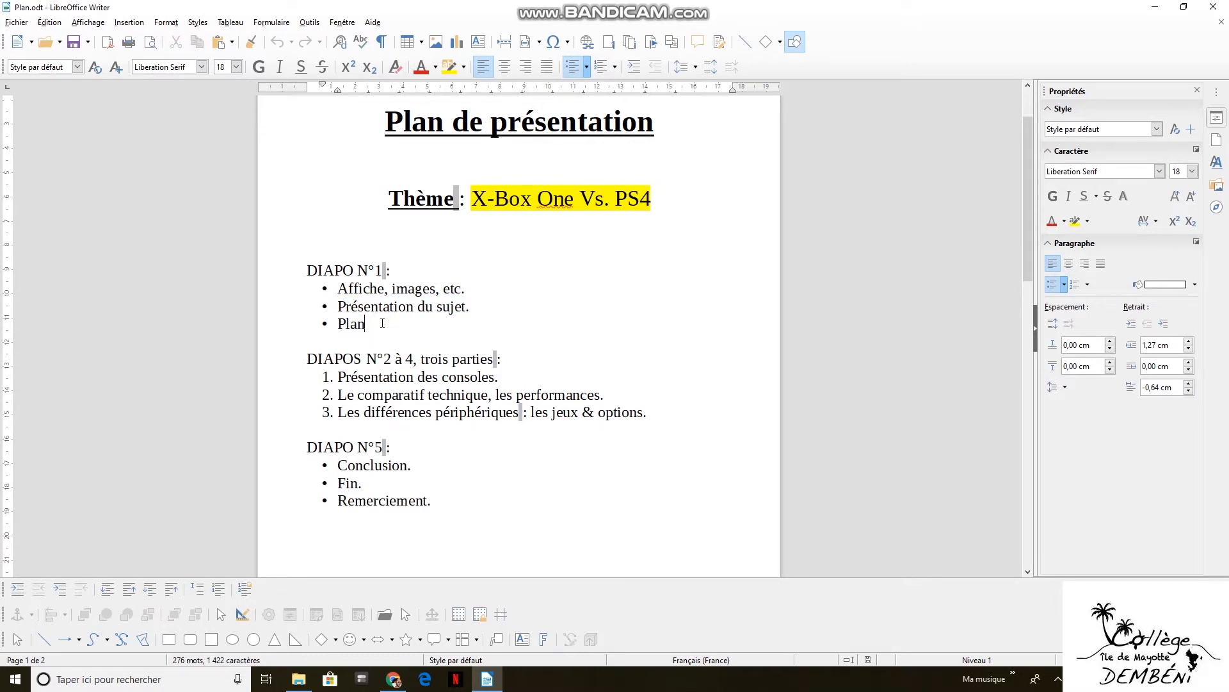
Examine the three numbered parts planned for DIAPOS N°2 à 4.
{"action": "scroll", "coordinate": [382, 323], "scroll_direction": "down", "scroll_amount": 3}
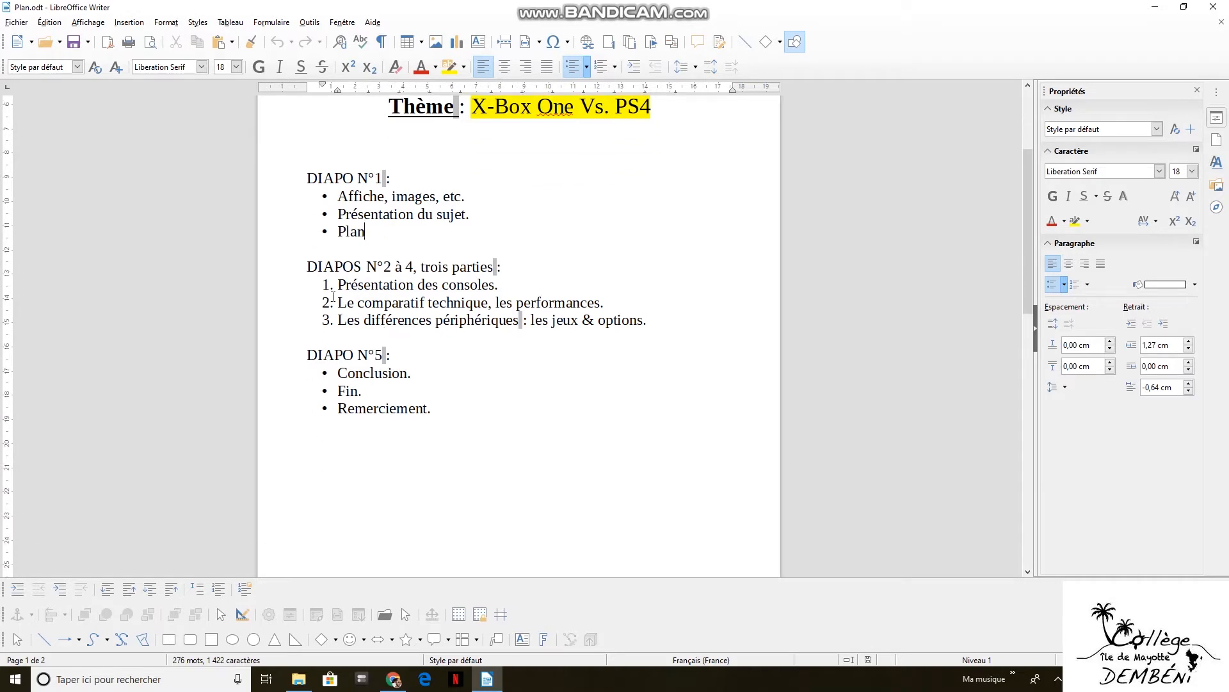
{"action": "left_click_drag", "start_coordinate": [308, 266], "coordinate": [421, 266]}
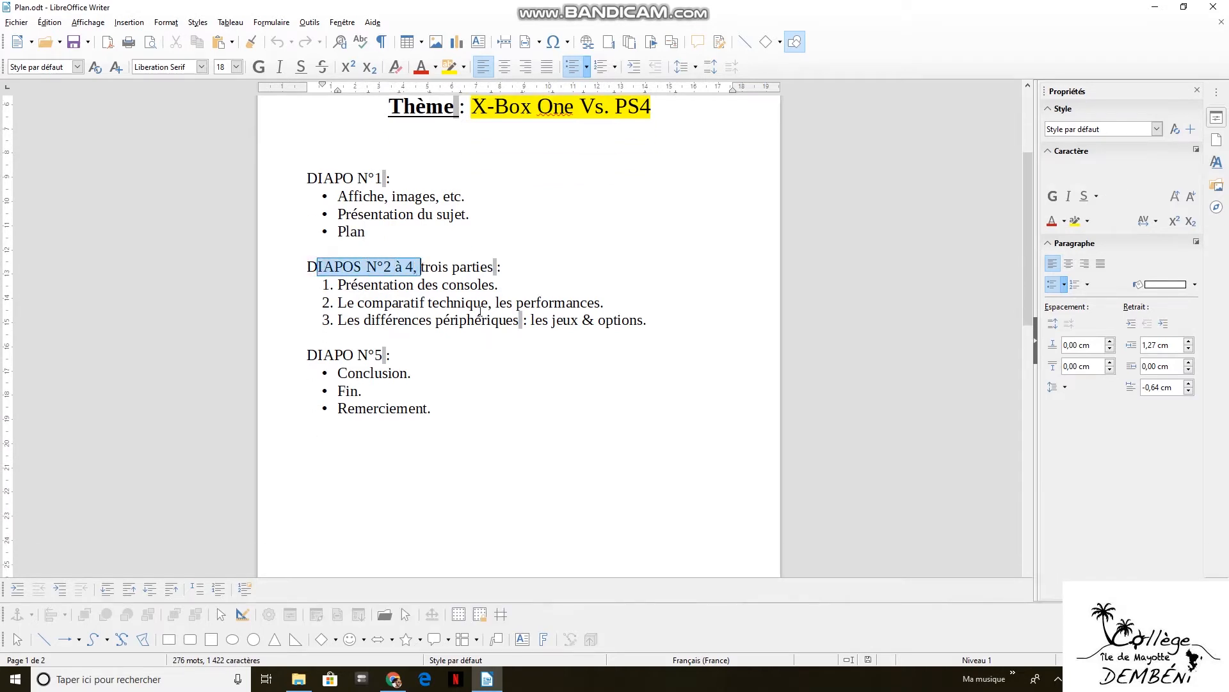
{"action": "left_click", "coordinate": [503, 266]}
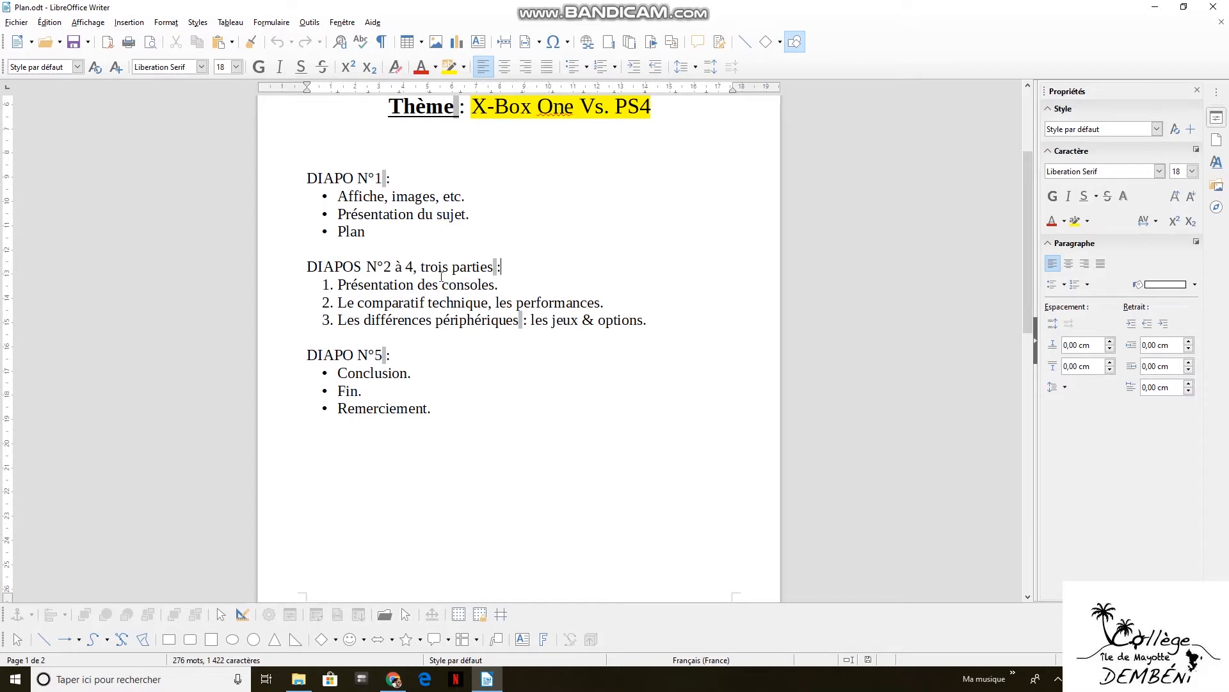
{"action": "left_click_drag", "start_coordinate": [422, 267], "coordinate": [496, 268]}
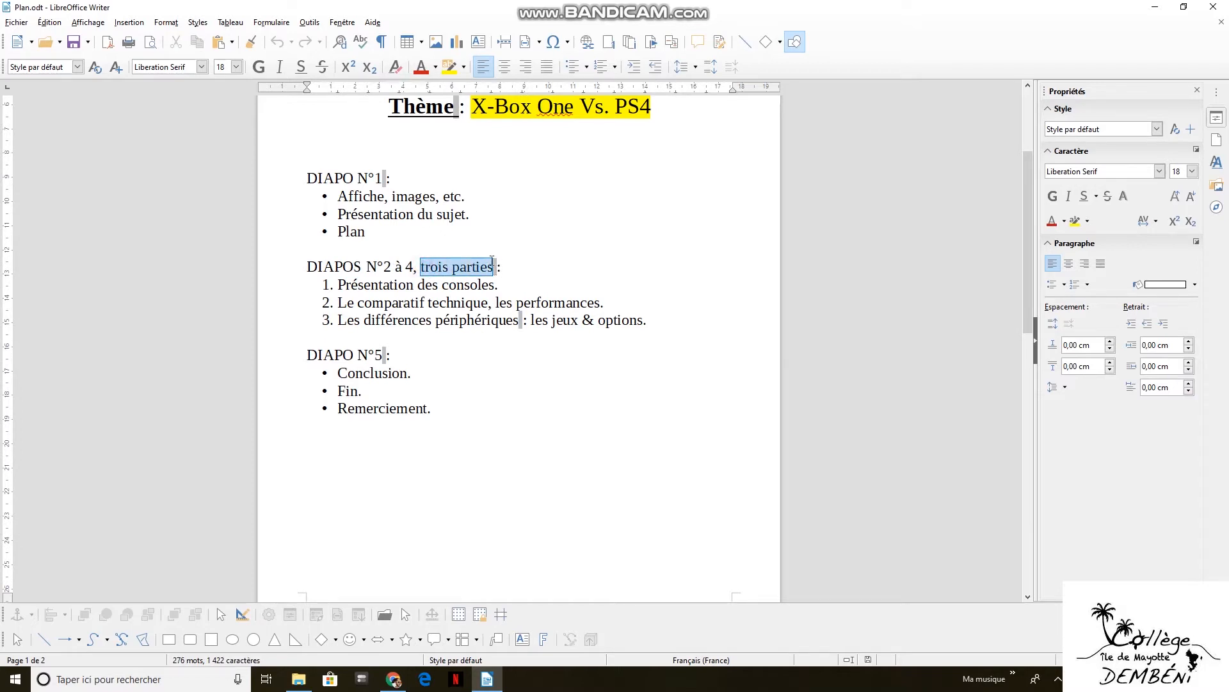
{"action": "left_click", "coordinate": [491, 262]}
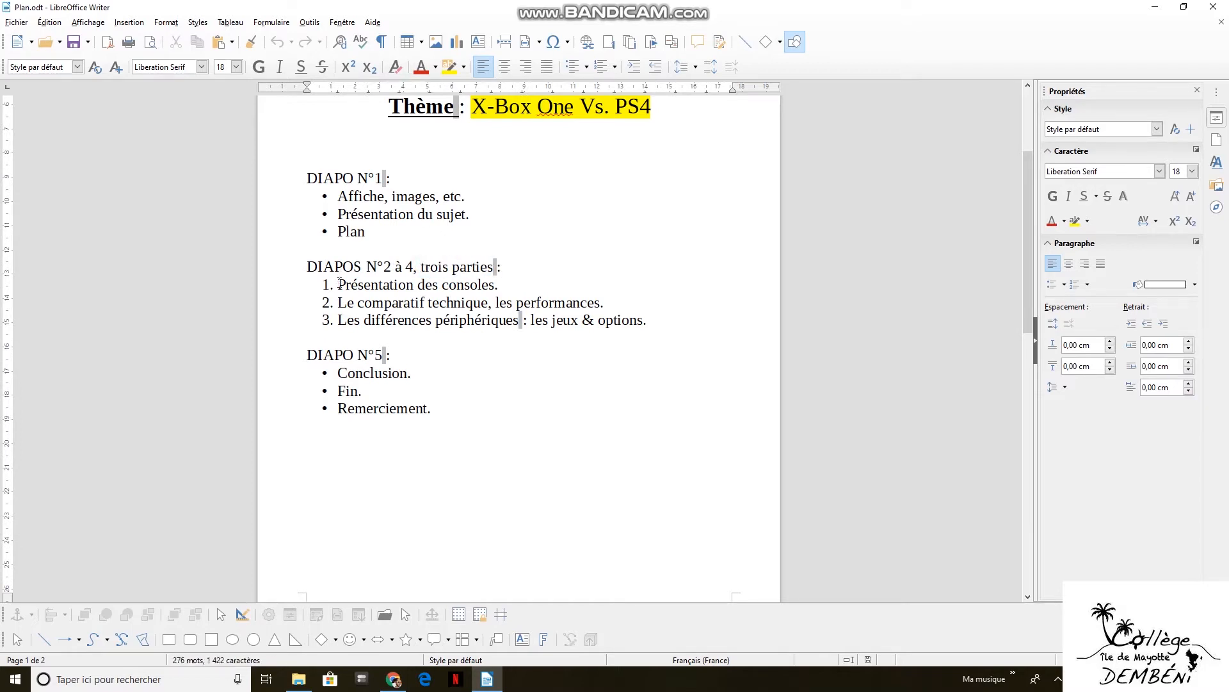
{"action": "left_click_drag", "start_coordinate": [339, 284], "coordinate": [508, 281]}
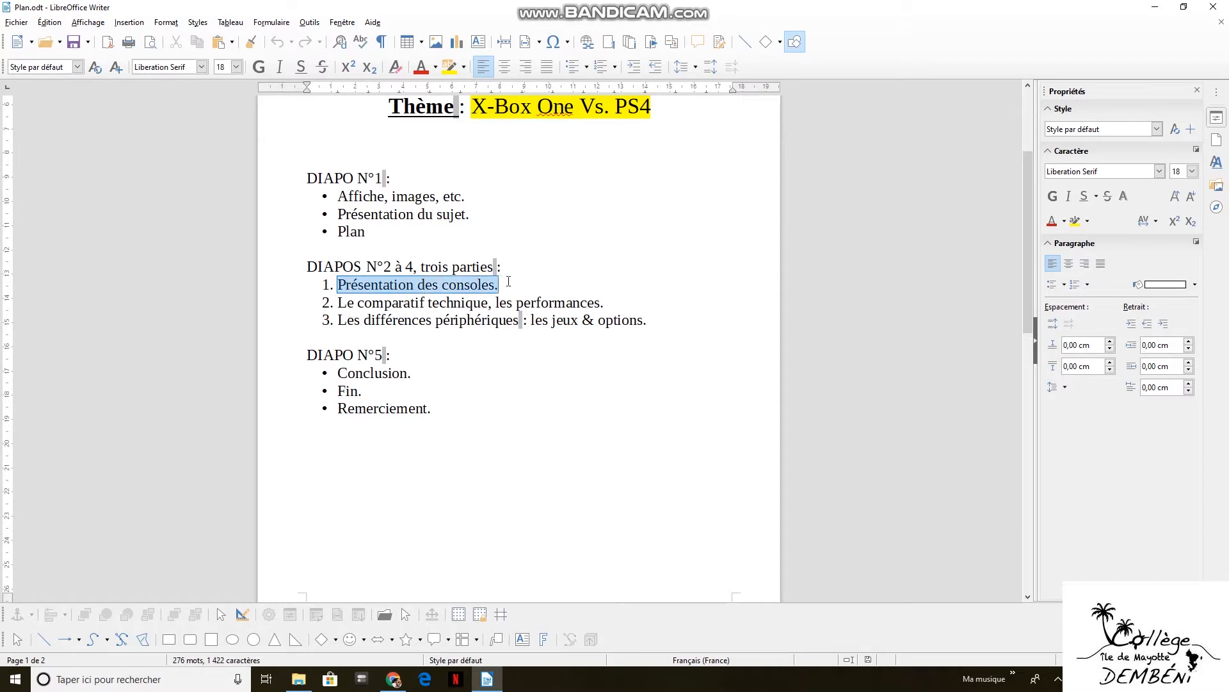
{"action": "left_click_drag", "start_coordinate": [339, 302], "coordinate": [614, 304]}
{"action": "left_click", "coordinate": [614, 304]}
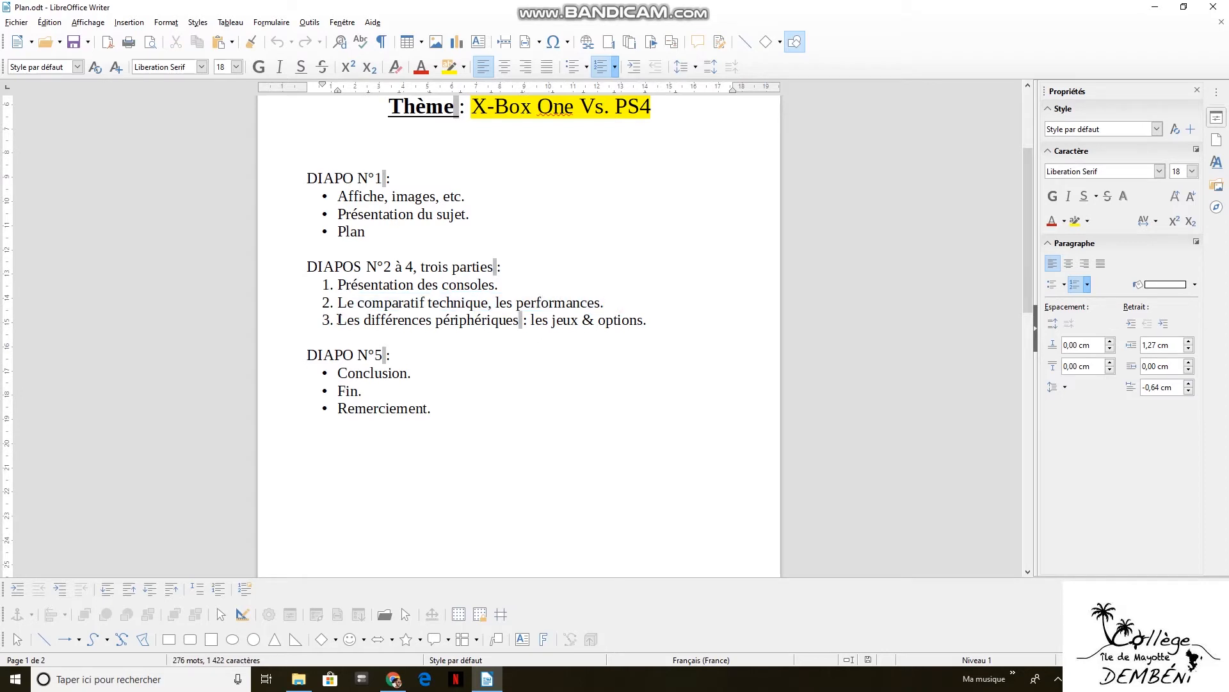
{"action": "left_click_drag", "start_coordinate": [338, 319], "coordinate": [654, 321]}
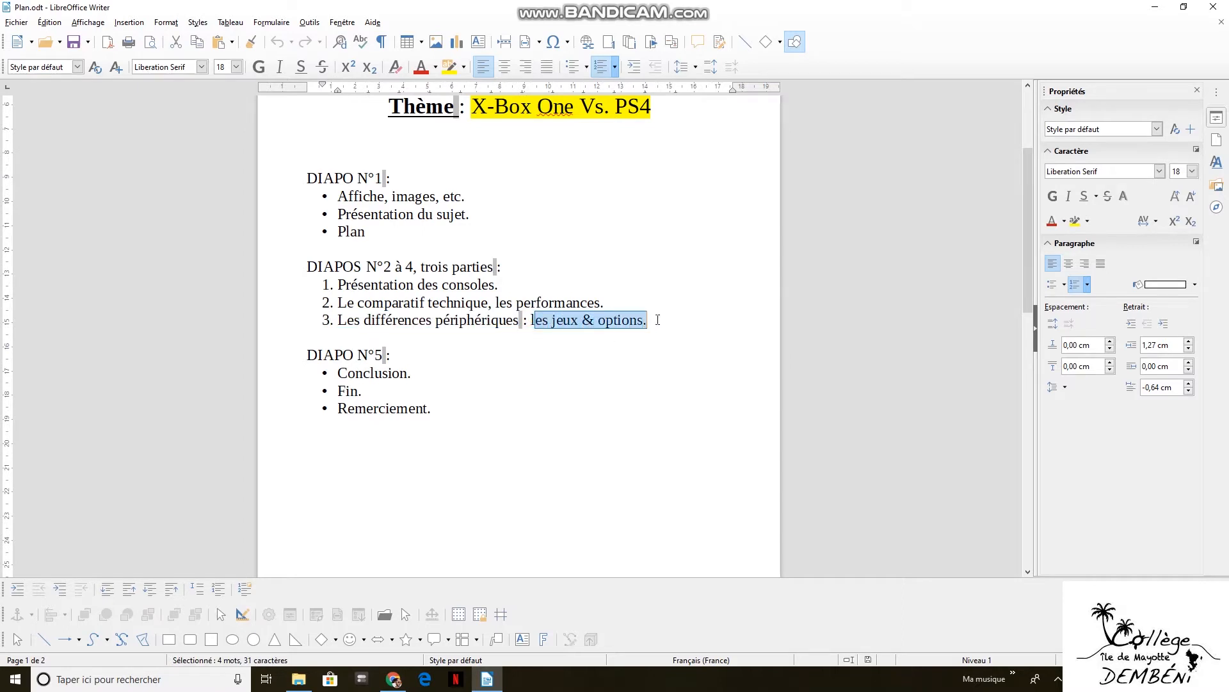
{"action": "left_click", "coordinate": [657, 321]}
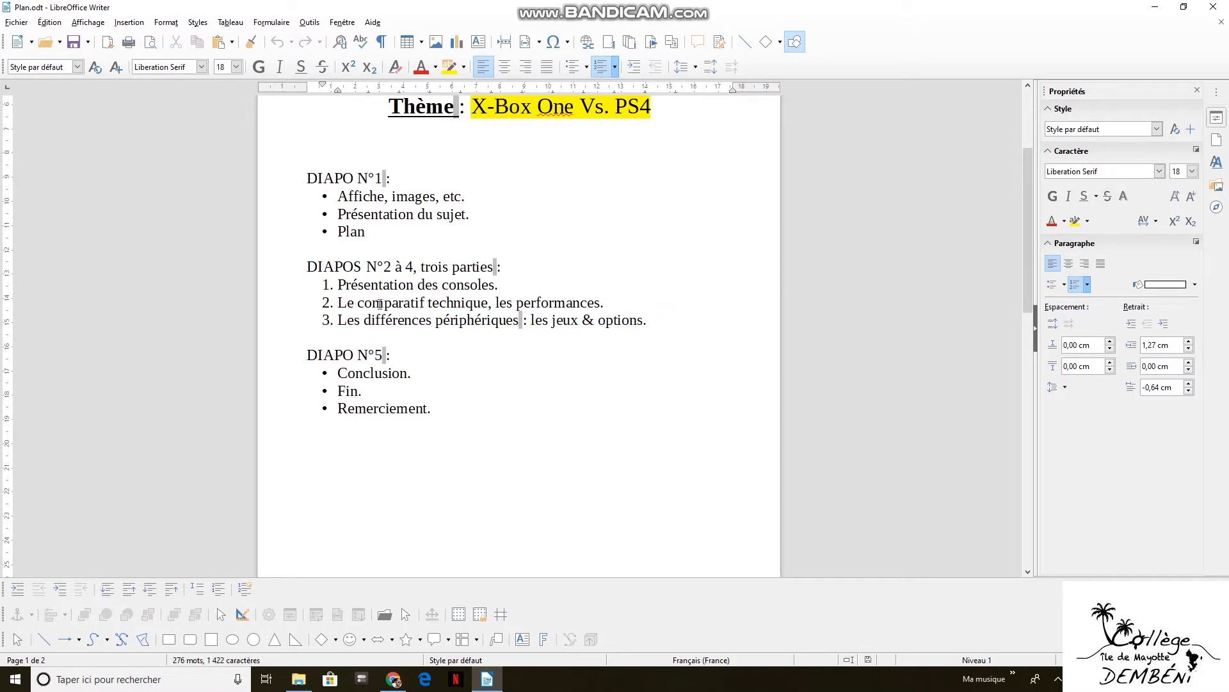
Examine the DIAPO N°5 items and the theme, and the slide details on the Présentation-Informations page.
{"action": "left_click_drag", "start_coordinate": [300, 347], "coordinate": [413, 375]}
{"action": "left_click", "coordinate": [402, 352]}
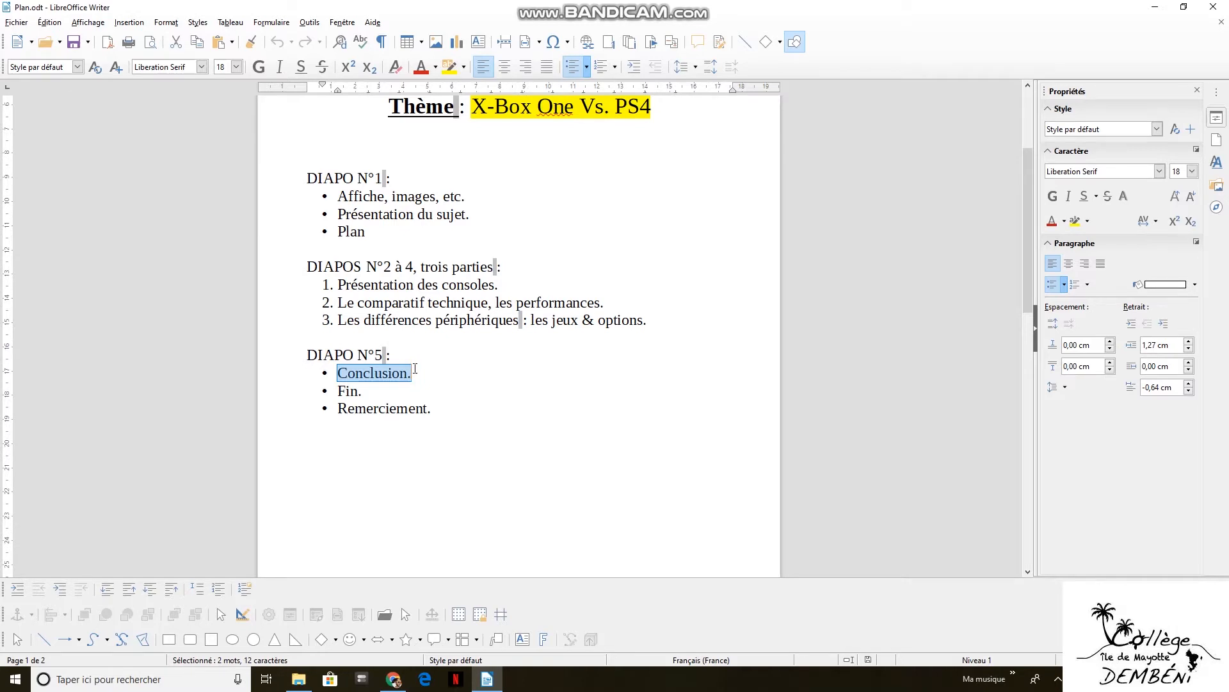
{"action": "left_click_drag", "start_coordinate": [472, 106], "coordinate": [651, 251]}
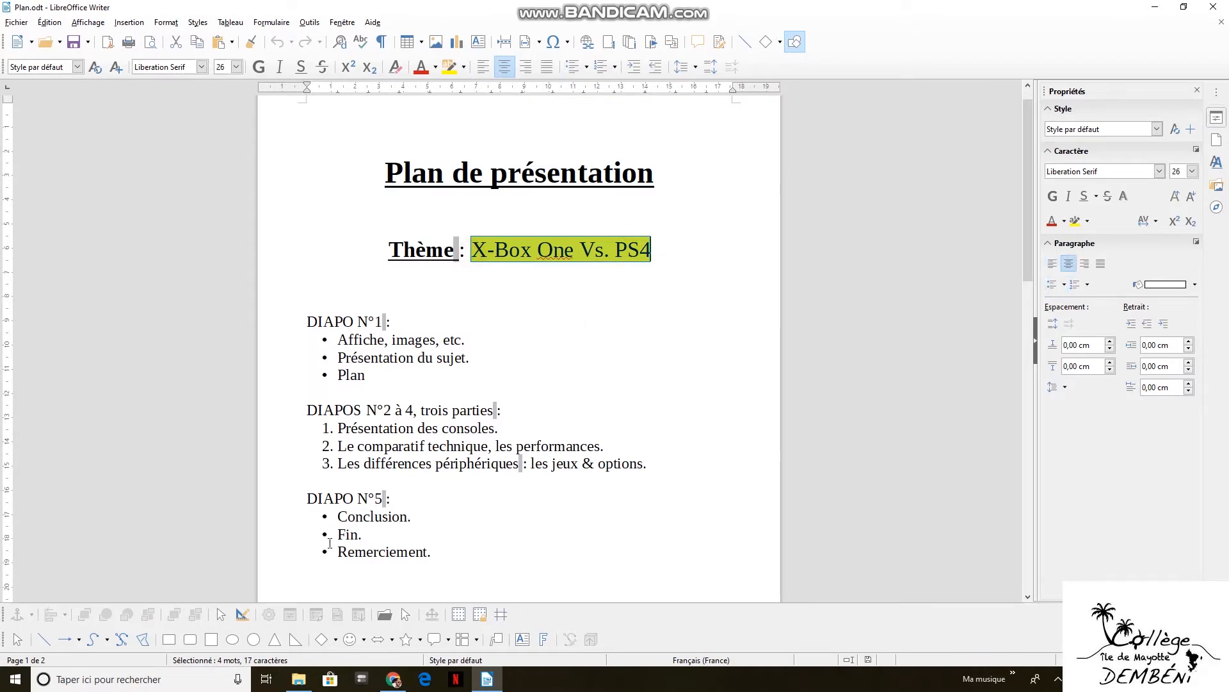
{"action": "left_click", "coordinate": [444, 553]}
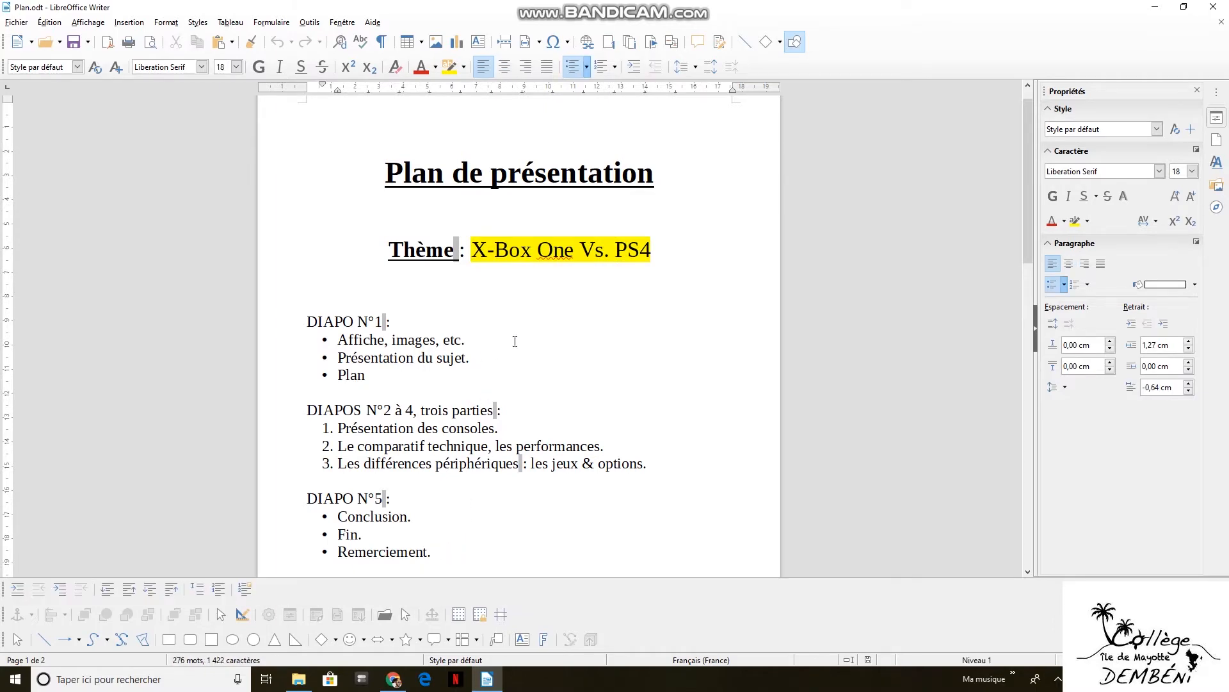
{"action": "scroll", "coordinate": [496, 309], "scroll_direction": "down", "scroll_amount": 5}
{"action": "scroll", "coordinate": [496, 309], "scroll_direction": "down", "scroll_amount": 12}
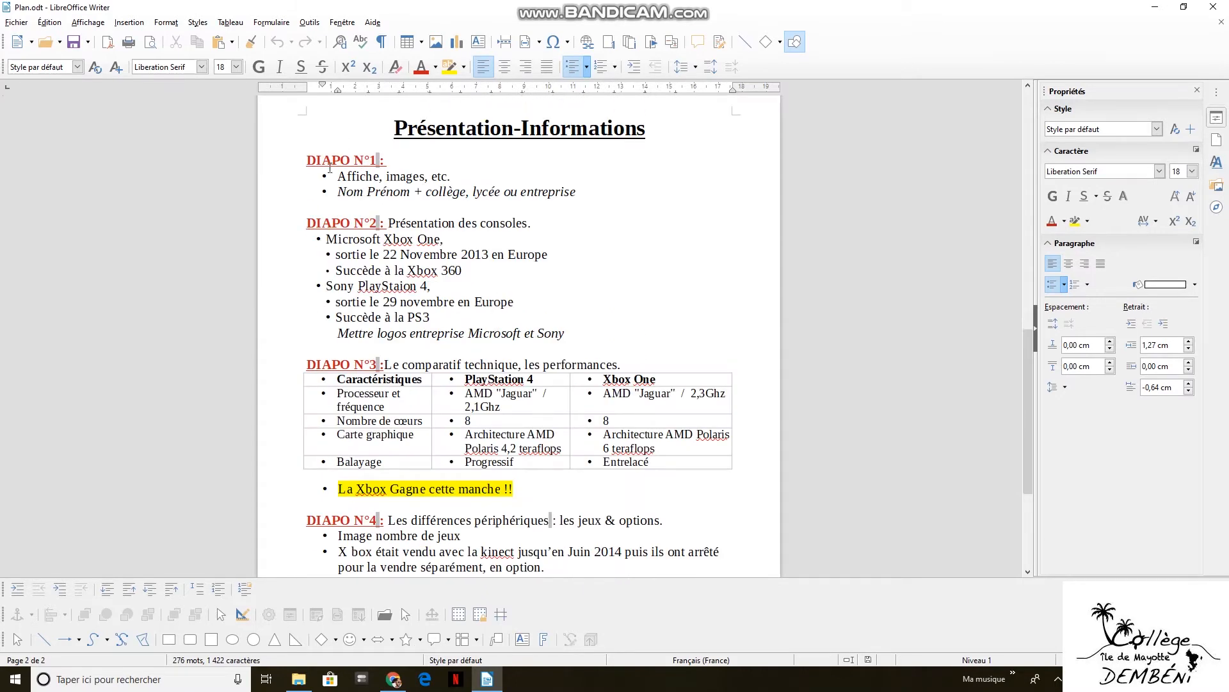
{"action": "scroll", "coordinate": [446, 458], "scroll_direction": "down", "scroll_amount": 3}
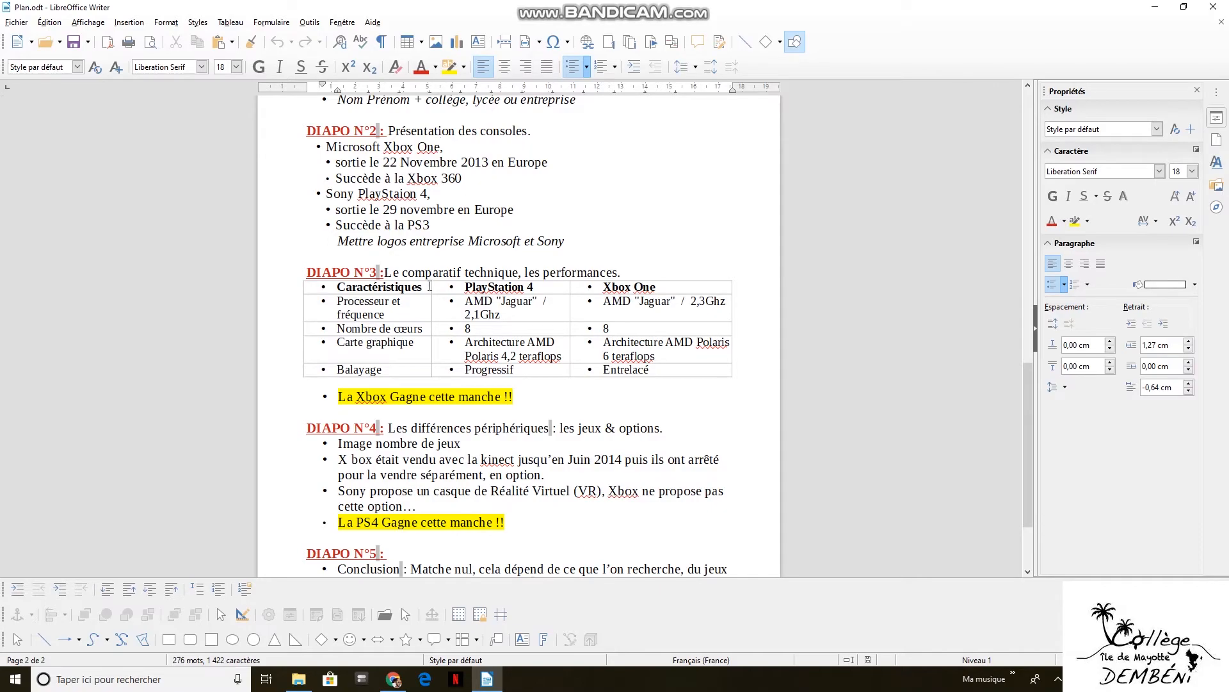
Switch to Chrome, look through the web pages in the open tabs, and return to the Plan document.
{"action": "left_click", "coordinate": [393, 679]}
{"action": "left_click", "coordinate": [82, 9]}
{"action": "scroll", "coordinate": [641, 384], "scroll_direction": "down", "scroll_amount": 10}
{"action": "scroll", "coordinate": [640, 384], "scroll_direction": "up", "scroll_amount": 10}
{"action": "key", "text": "ctrl+Tab"}
{"action": "left_click_drag", "start_coordinate": [1228, 134], "coordinate": [1228, 282]}
{"action": "left_click", "coordinate": [379, 11]}
{"action": "left_click", "coordinate": [506, 11]}
{"action": "scroll", "coordinate": [544, 349], "scroll_direction": "up", "scroll_amount": 15}
{"action": "left_click", "coordinate": [717, 11]}
{"action": "scroll", "coordinate": [500, 615], "scroll_direction": "up", "scroll_amount": 18}
{"action": "key", "text": "alt+Tab"}
Examine the content listed for DIAPO N°1 and the following slides on the Présentation-Informations page.
{"action": "left_click_drag", "start_coordinate": [307, 130], "coordinate": [521, 510]}
{"action": "left_click", "coordinate": [476, 509]}
{"action": "scroll", "coordinate": [510, 416], "scroll_direction": "up", "scroll_amount": 8}
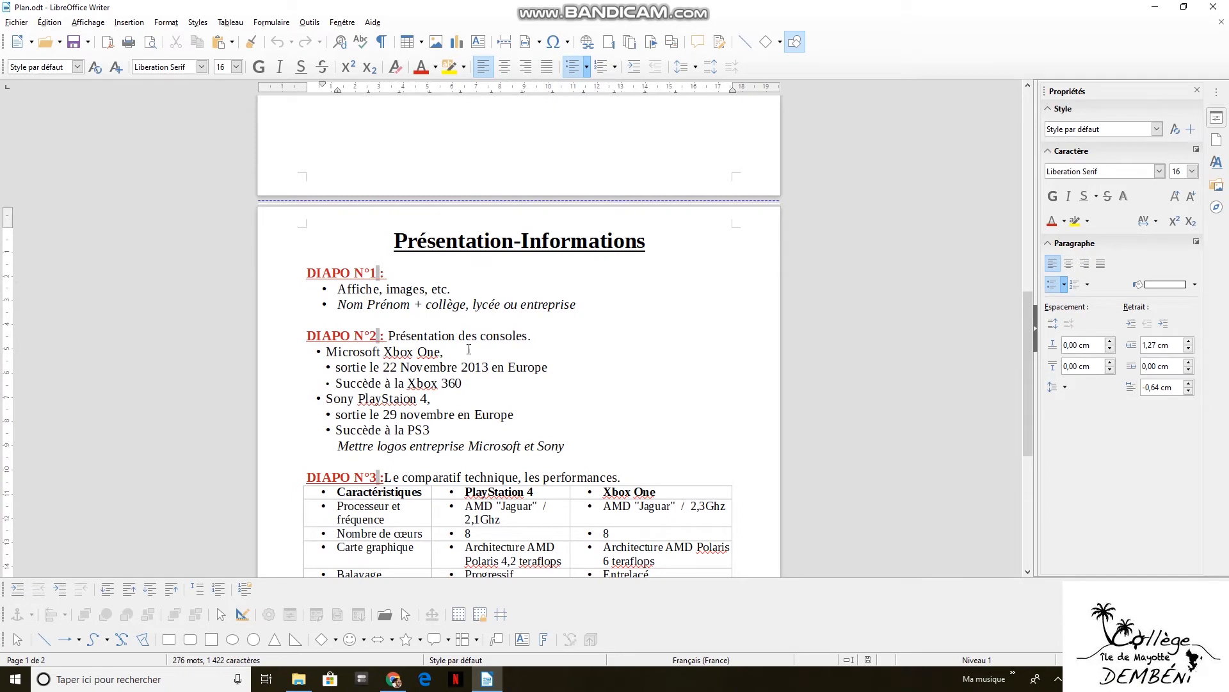
{"action": "scroll", "coordinate": [603, 437], "scroll_direction": "down", "scroll_amount": 2}
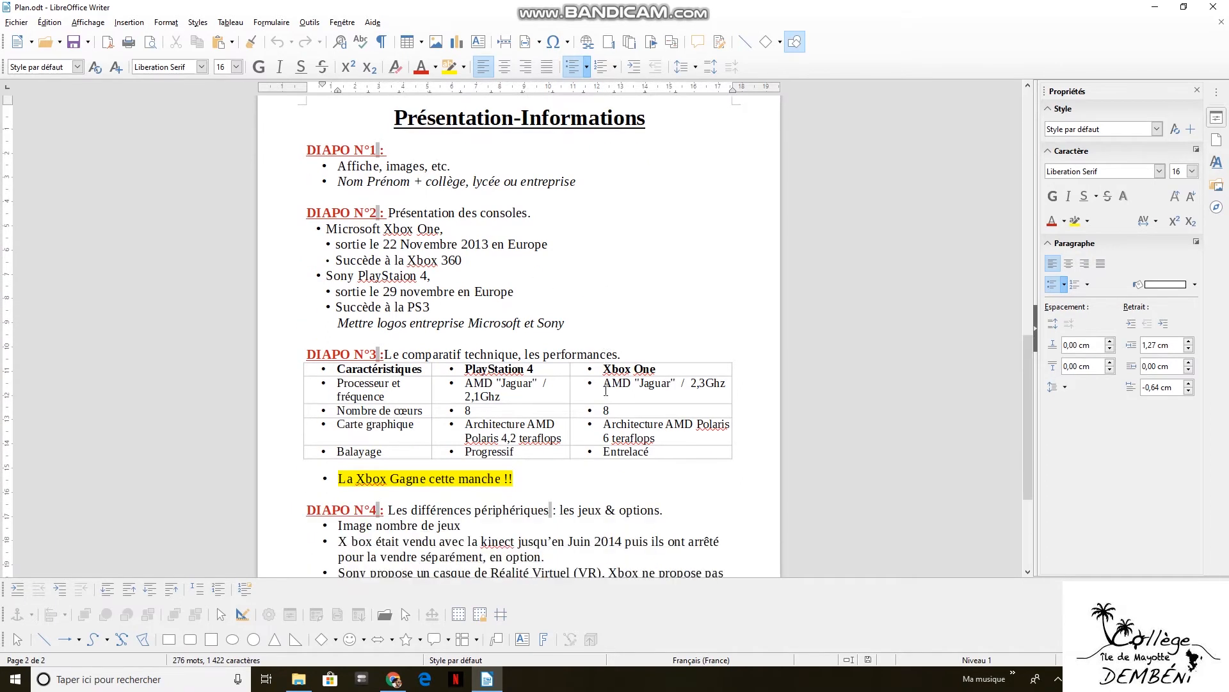
{"action": "left_click_drag", "start_coordinate": [301, 146], "coordinate": [569, 203]}
{"action": "left_click", "coordinate": [569, 211]}
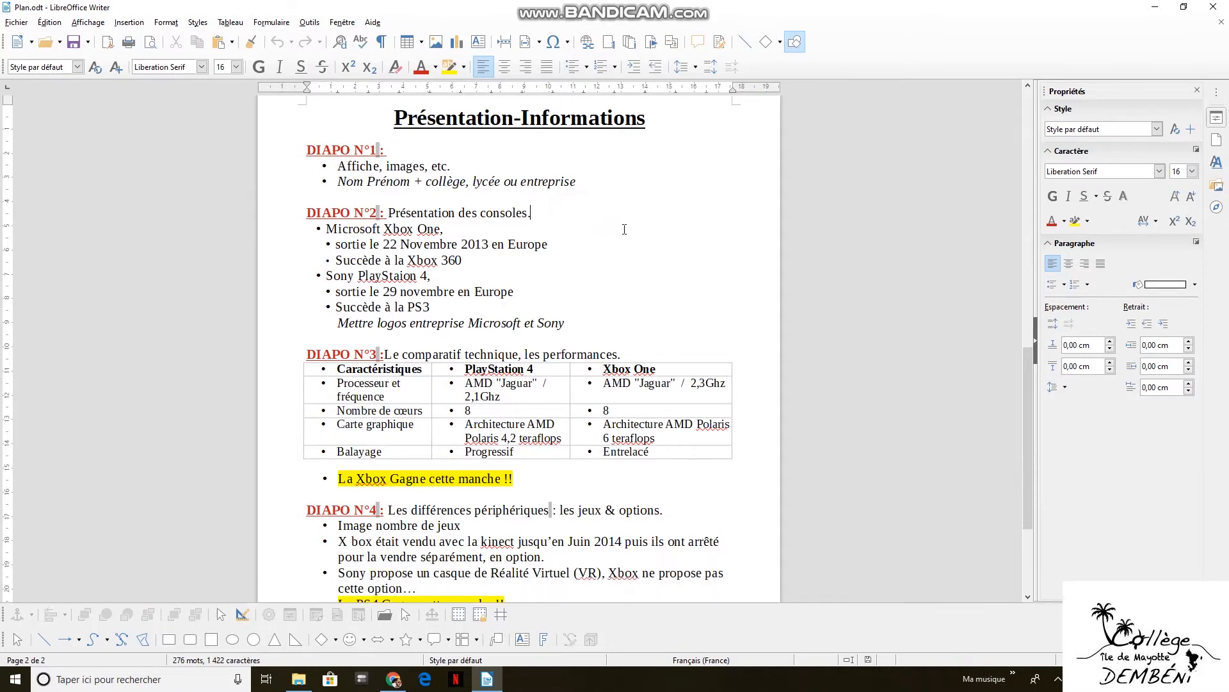